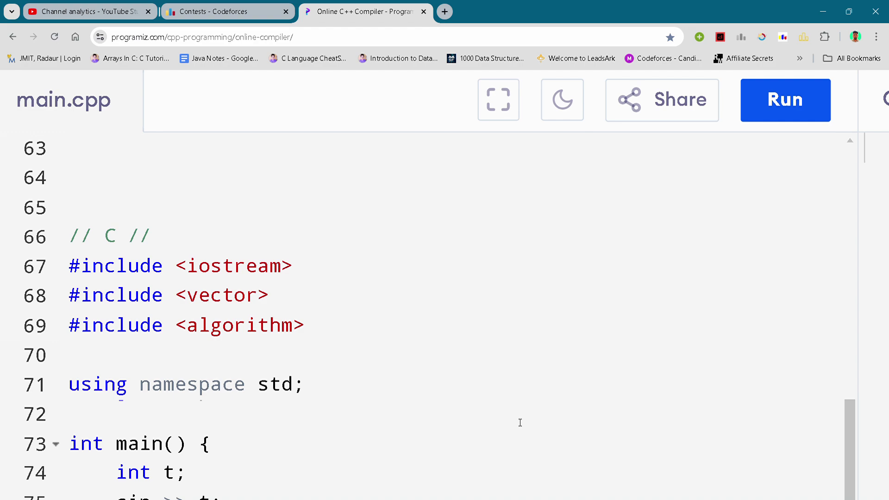
- Walk through the problem C header comment, iostream include and test-case count declaration
click(386, 238)
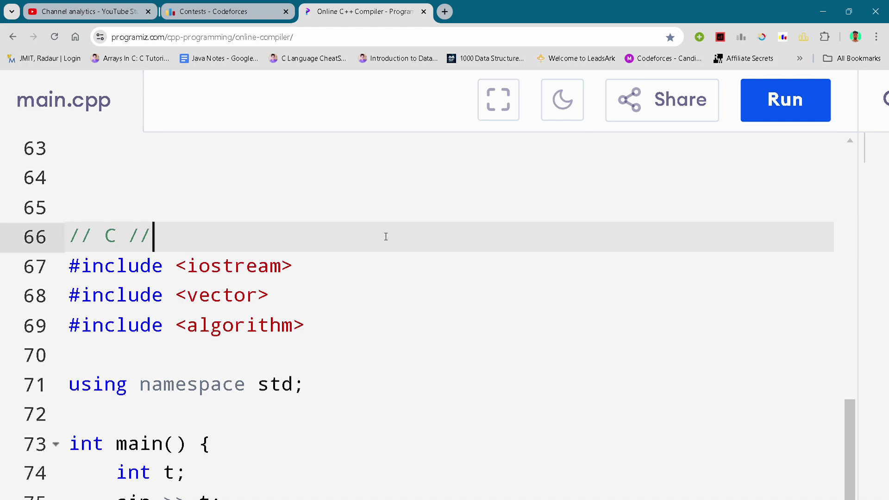
scroll(386, 237, down, 1)
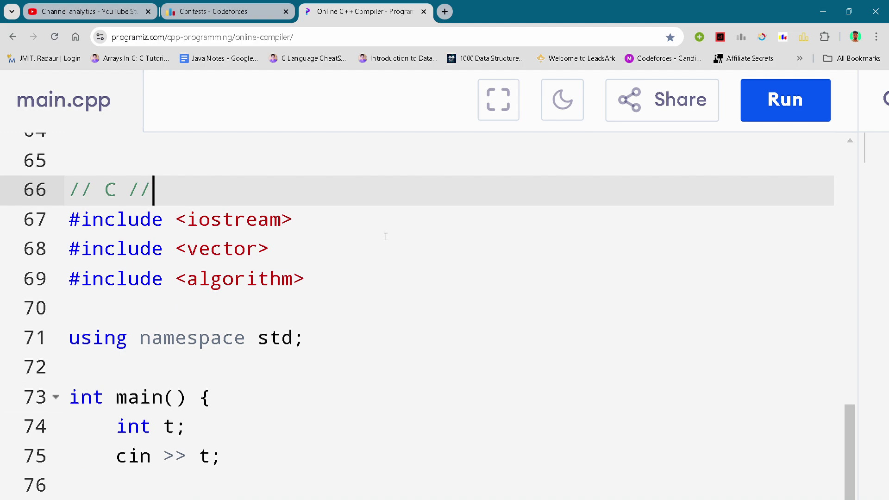
key(Down)
scroll(386, 237, down, 1)
scroll(385, 236, down, 1)
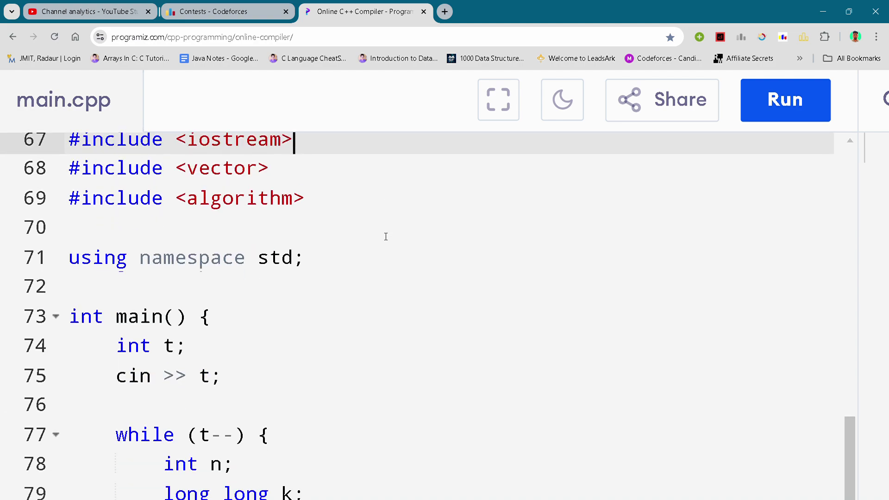
click(385, 236)
scroll(385, 237, down, 1)
click(385, 237)
scroll(386, 237, down, 1)
scroll(385, 237, down, 1)
click(385, 237)
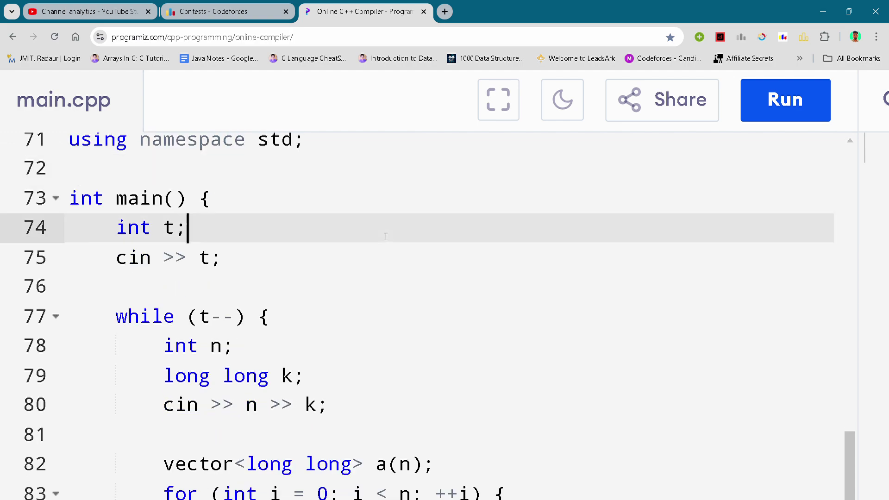
- Walk through the while loop reading n and k and filling the long long array a
click(282, 301)
scroll(282, 302, down, 1)
click(282, 305)
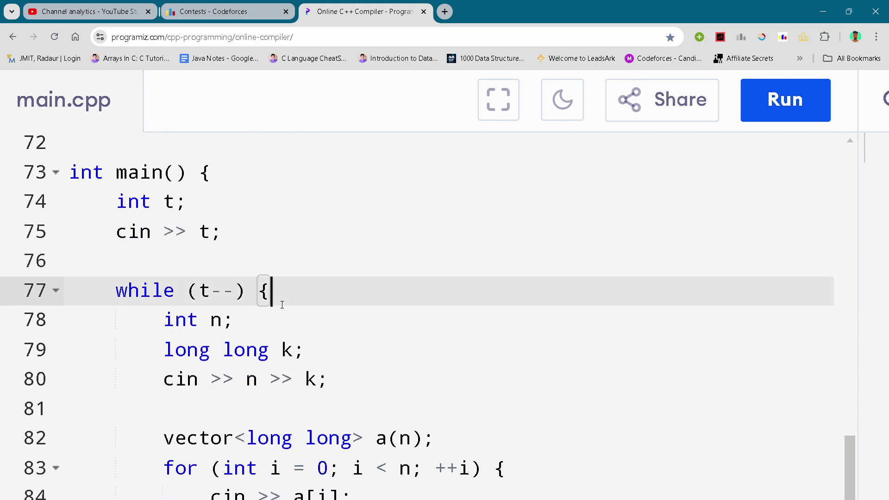
scroll(283, 304, down, 1)
click(283, 304)
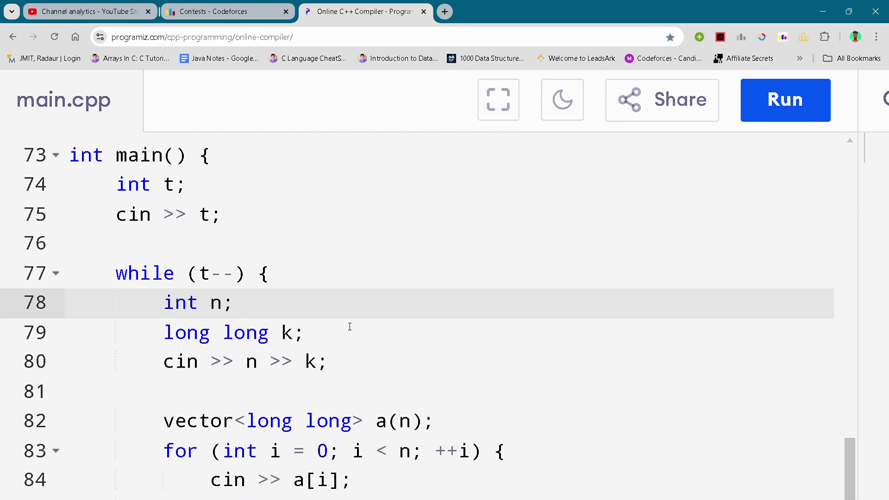
click(333, 334)
click(365, 367)
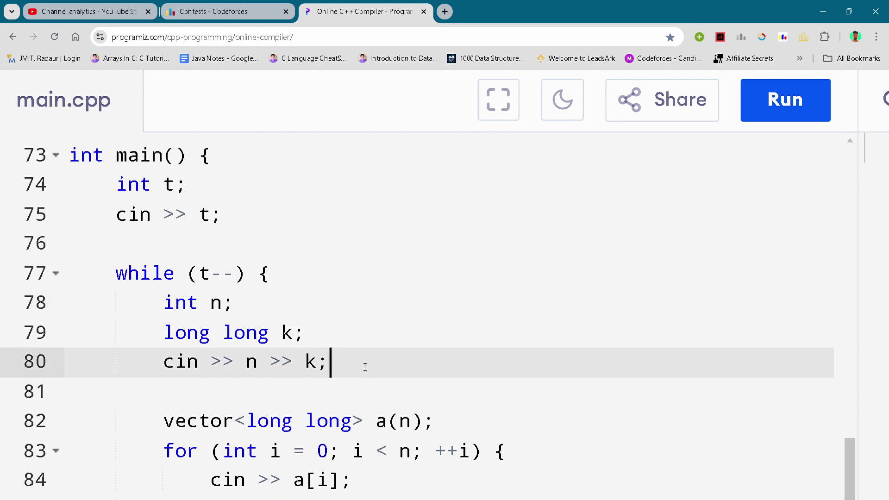
click(322, 393)
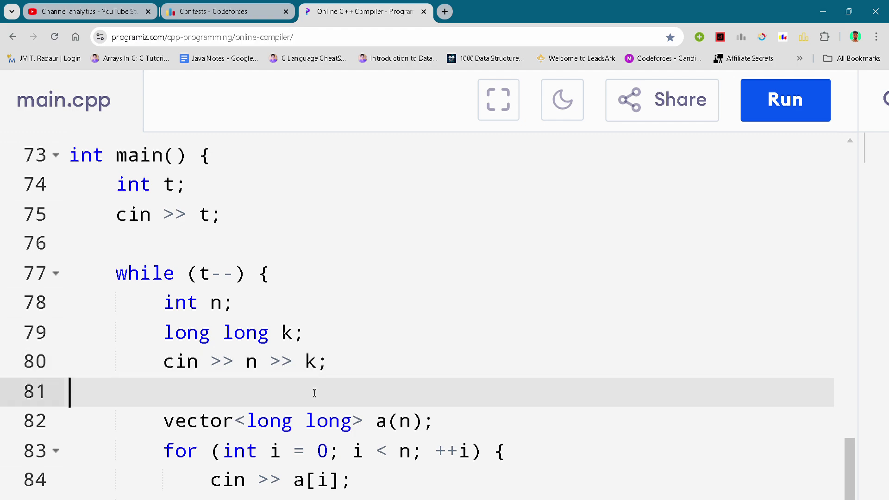
click(475, 425)
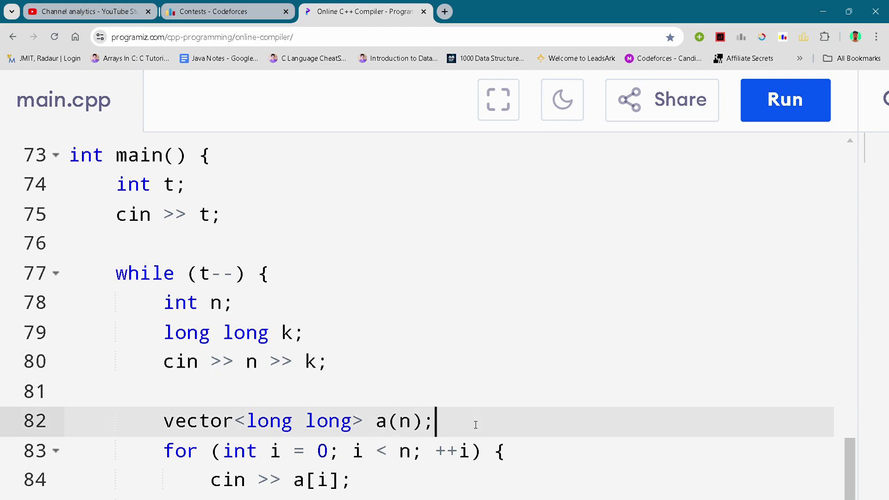
scroll(486, 424, down, 1)
click(526, 428)
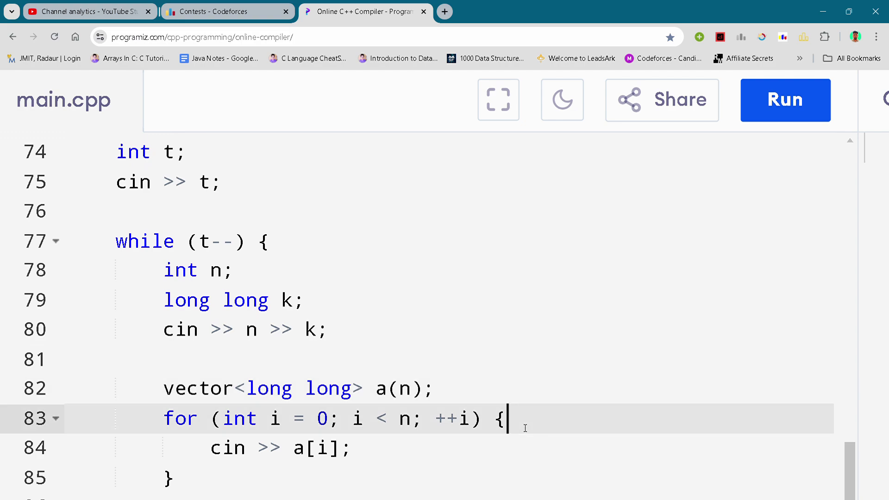
click(444, 462)
scroll(444, 462, down, 1)
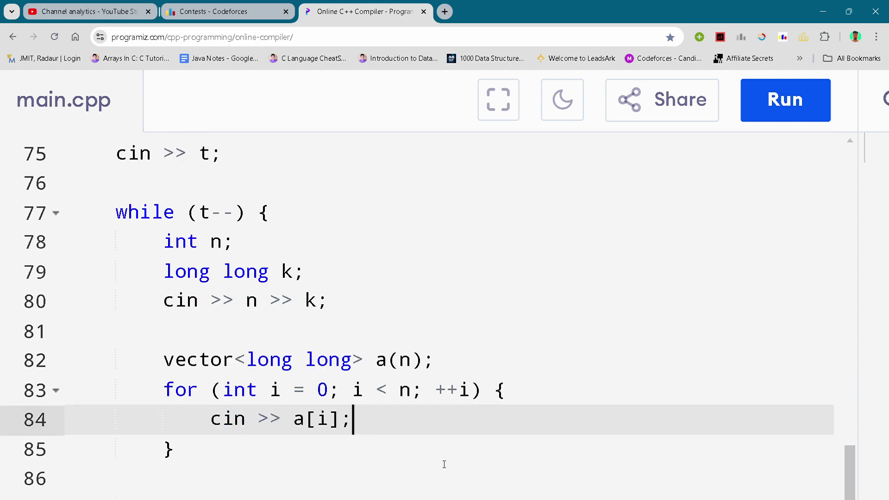
click(443, 462)
scroll(444, 464, down, 1)
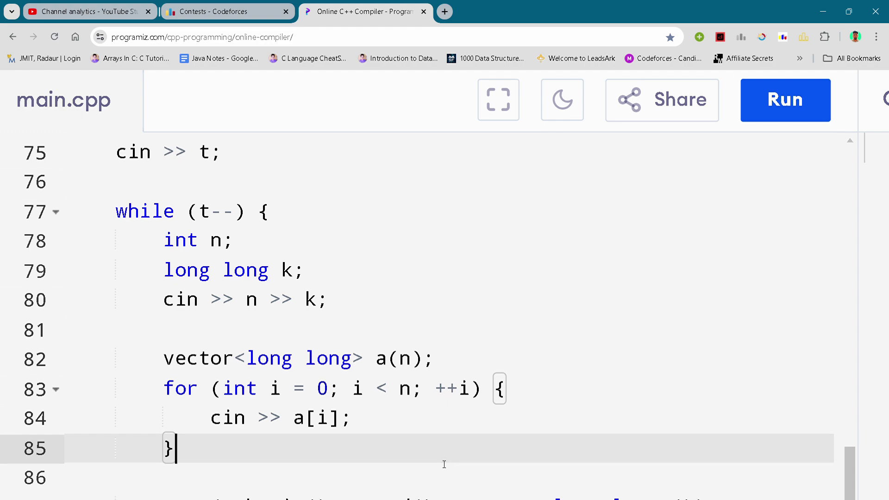
scroll(444, 464, down, 1)
- Walk through the descending sort and the alternating alice/bob sums
click(443, 464)
scroll(444, 465, down, 1)
click(443, 464)
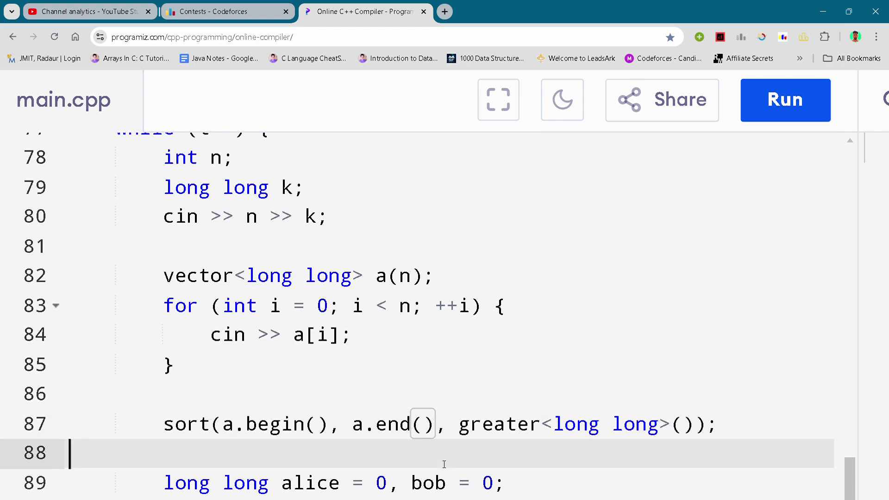
scroll(444, 464, down, 1)
click(443, 464)
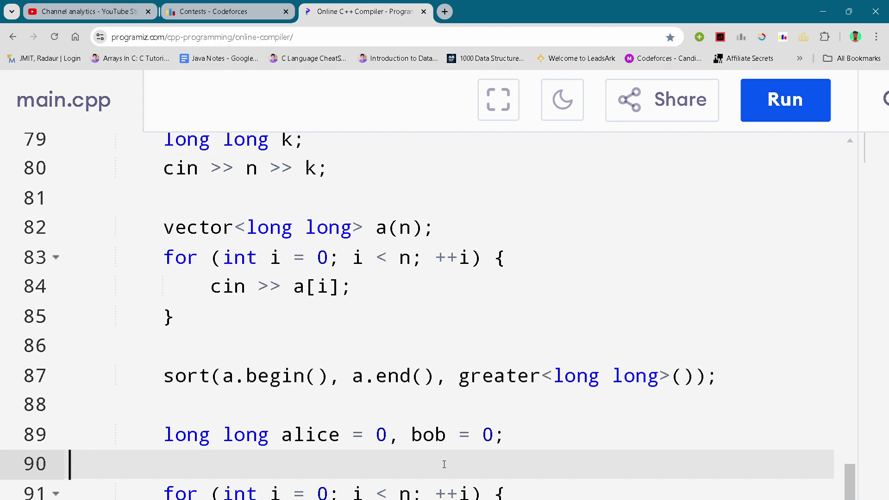
scroll(444, 464, down, 1)
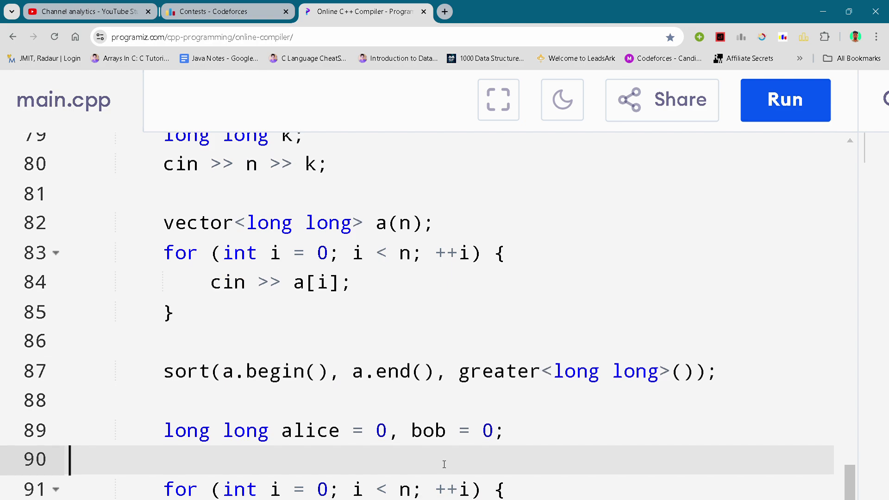
scroll(444, 463, down, 2)
click(444, 464)
scroll(444, 464, down, 1)
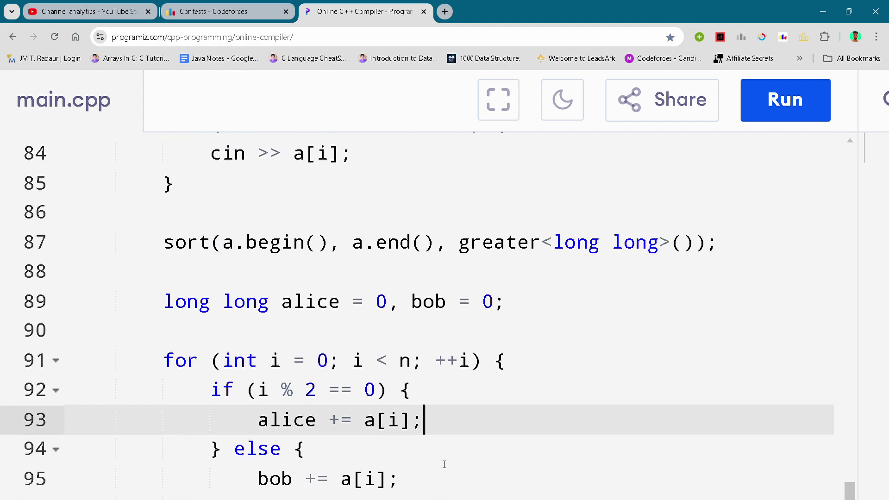
scroll(444, 465, down, 1)
click(444, 464)
scroll(444, 463, down, 1)
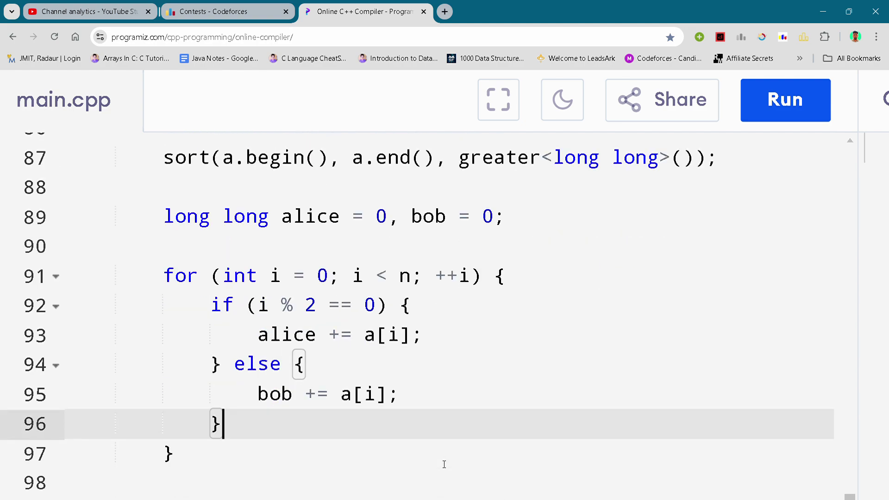
scroll(444, 464, down, 1)
- Walk through min_score, the k-limited increase over odd indices, and adding total_increase to bob
click(444, 465)
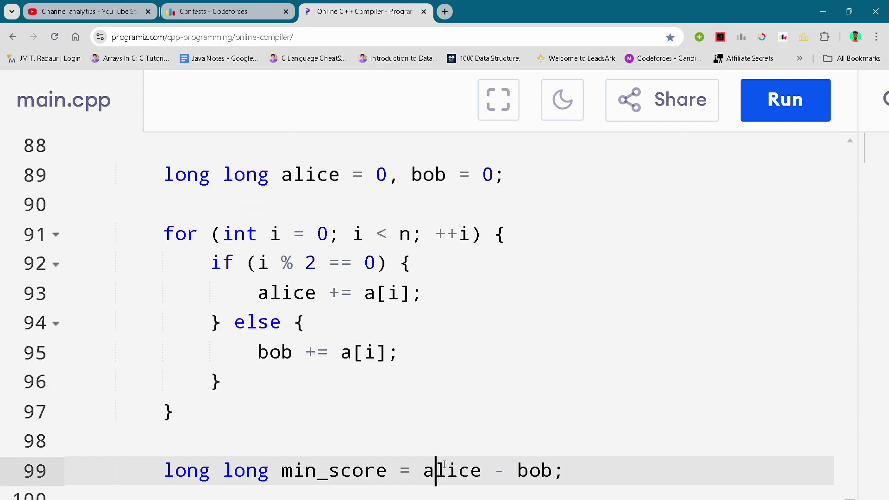
scroll(444, 463, down, 2)
click(438, 465)
scroll(440, 464, down, 1)
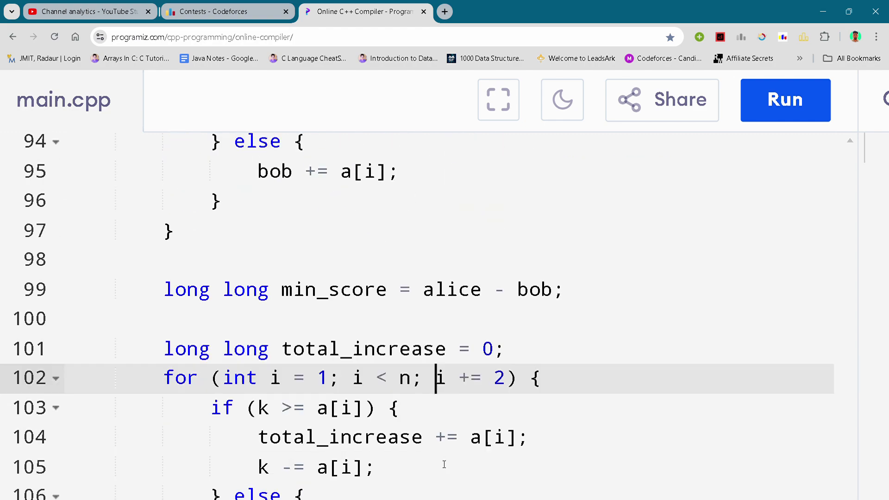
click(443, 464)
scroll(444, 464, down, 2)
click(443, 464)
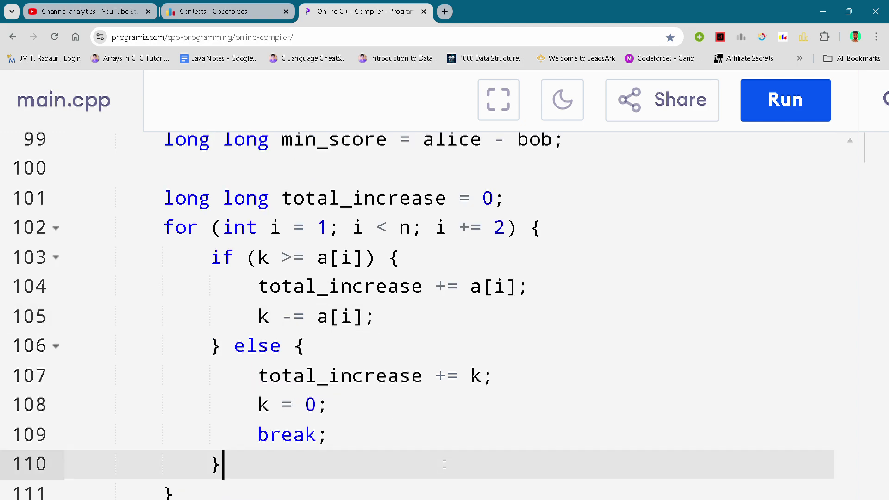
scroll(443, 464, down, 1)
scroll(443, 464, down, 1)
scroll(444, 464, down, 1)
click(444, 464)
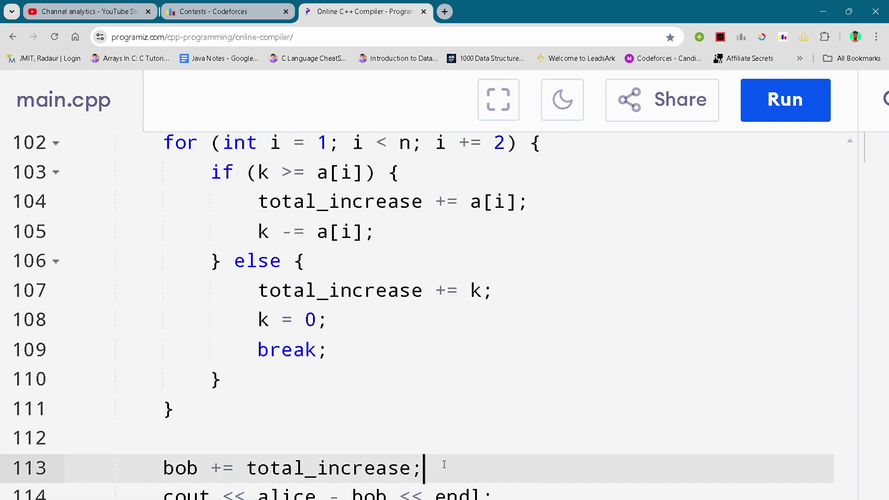
scroll(444, 463, down, 1)
click(443, 463)
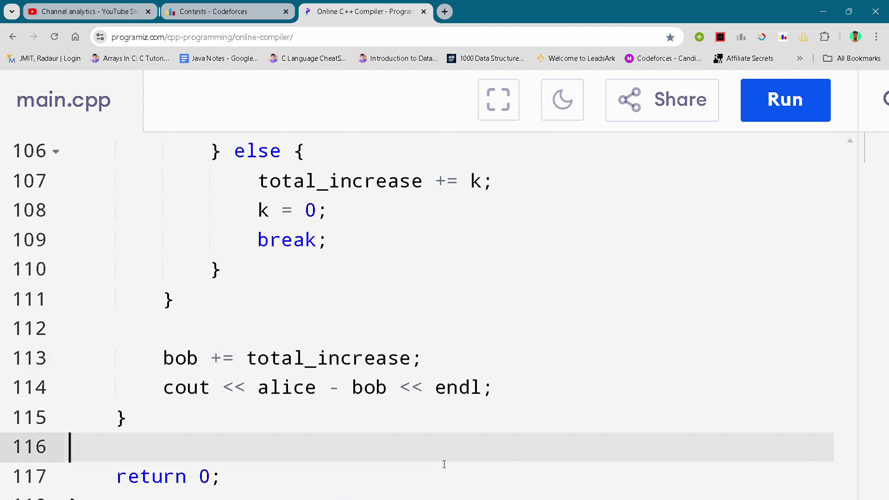
scroll(444, 465, down, 1)
scroll(443, 464, down, 1)
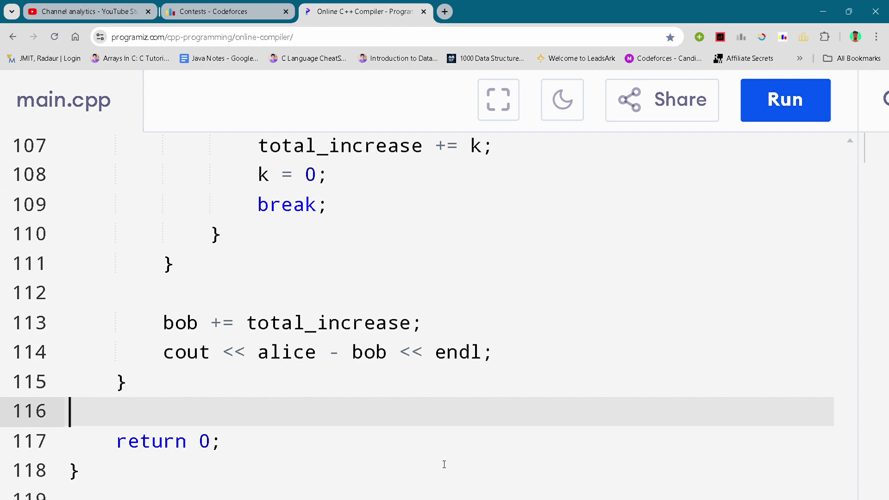